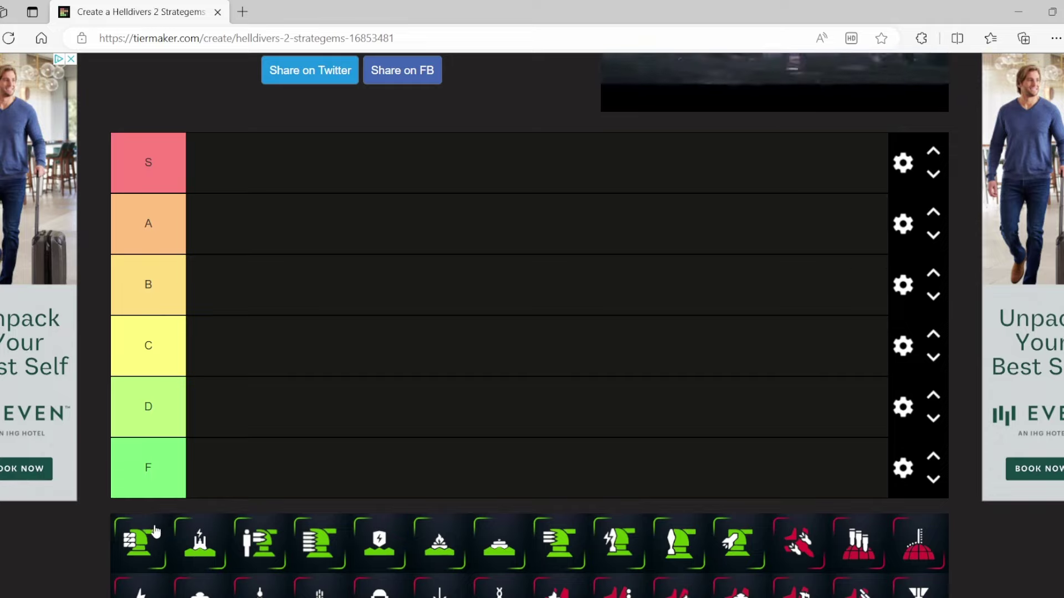
Rank the green stacked-rounds turret in C, the lightning tower and the manned turret in D, and the long-bullet turret in B
{"action": "left_click_drag", "start_coordinate": [141, 541], "coordinate": [287, 338]}
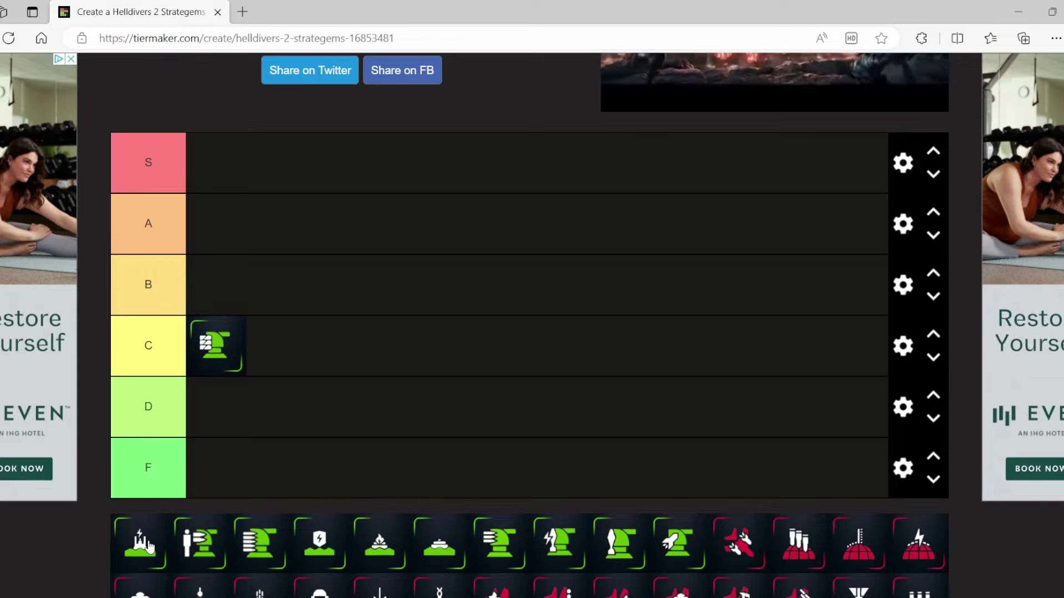
{"action": "left_click_drag", "start_coordinate": [146, 547], "coordinate": [237, 407]}
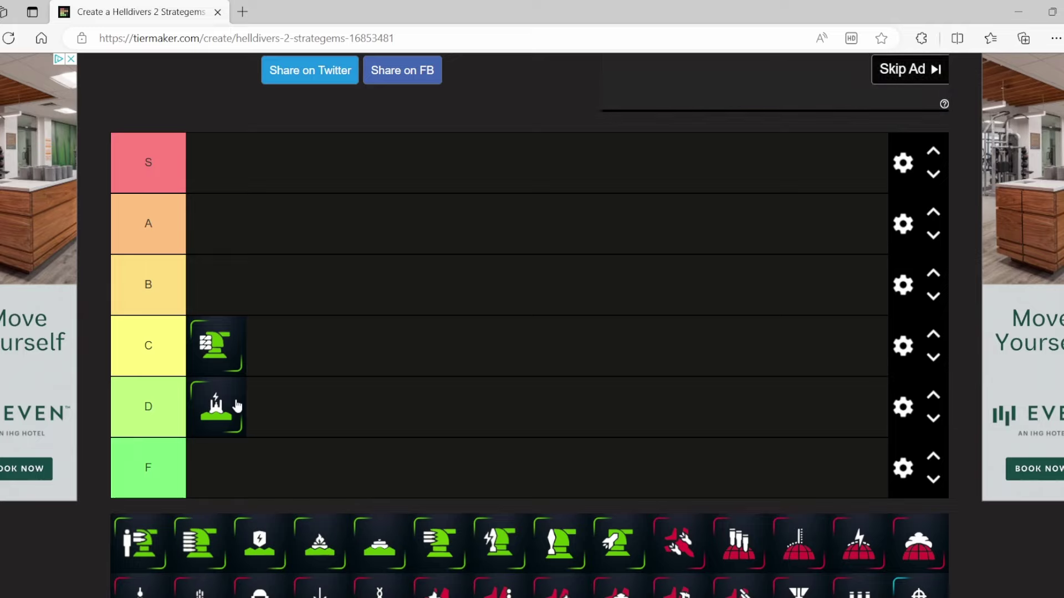
{"action": "left_click_drag", "start_coordinate": [141, 560], "coordinate": [304, 433]}
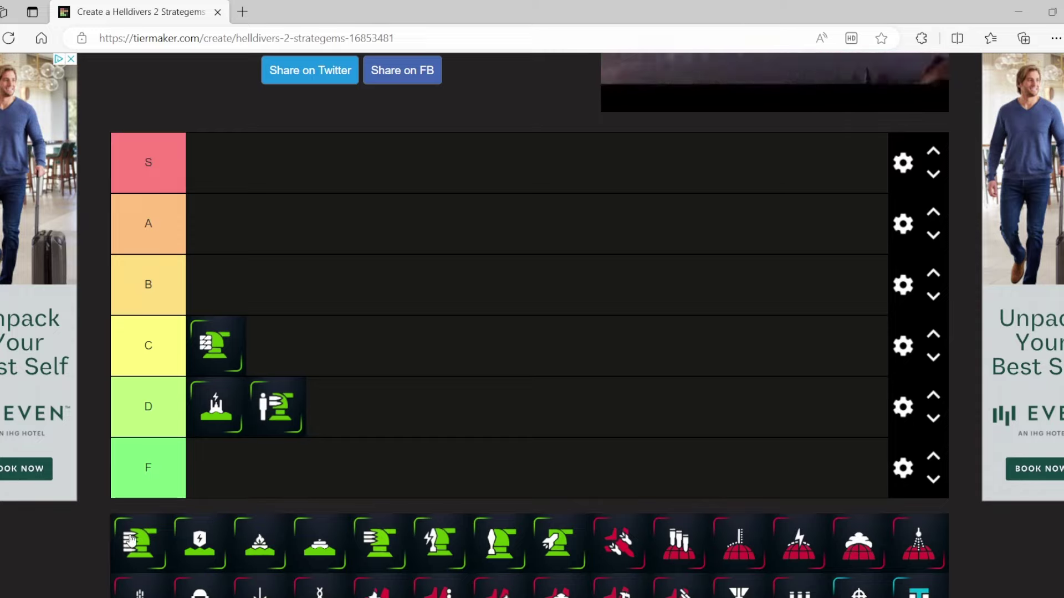
{"action": "left_click_drag", "start_coordinate": [136, 542], "coordinate": [292, 292]}
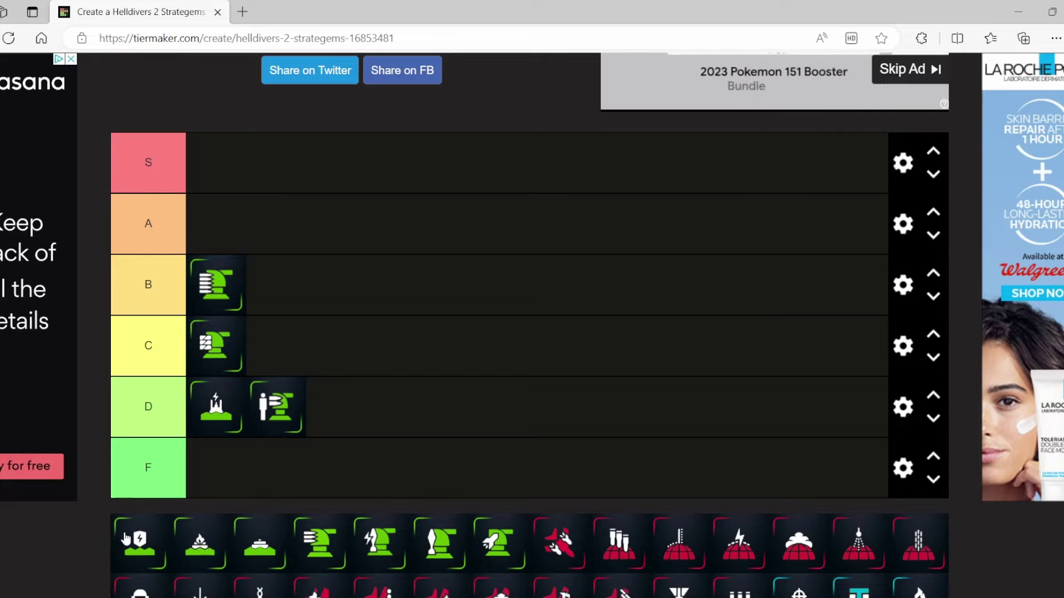
Rank the green ground shield in F, the flame mine in C, and the flat mine and three-bullet turret in D
{"action": "left_click_drag", "start_coordinate": [125, 538], "coordinate": [303, 465]}
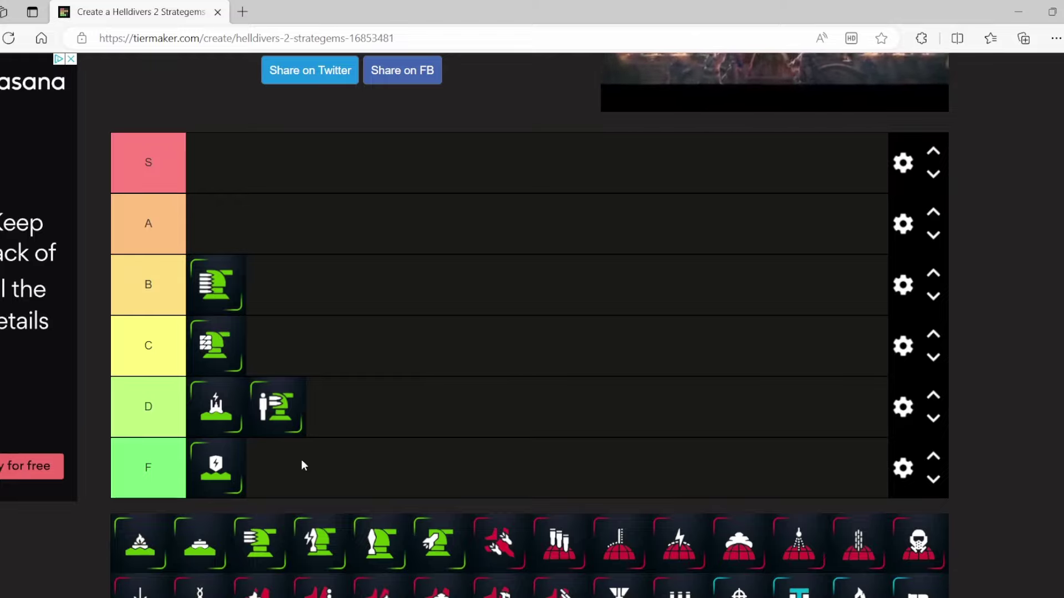
{"action": "left_click_drag", "start_coordinate": [143, 546], "coordinate": [314, 348]}
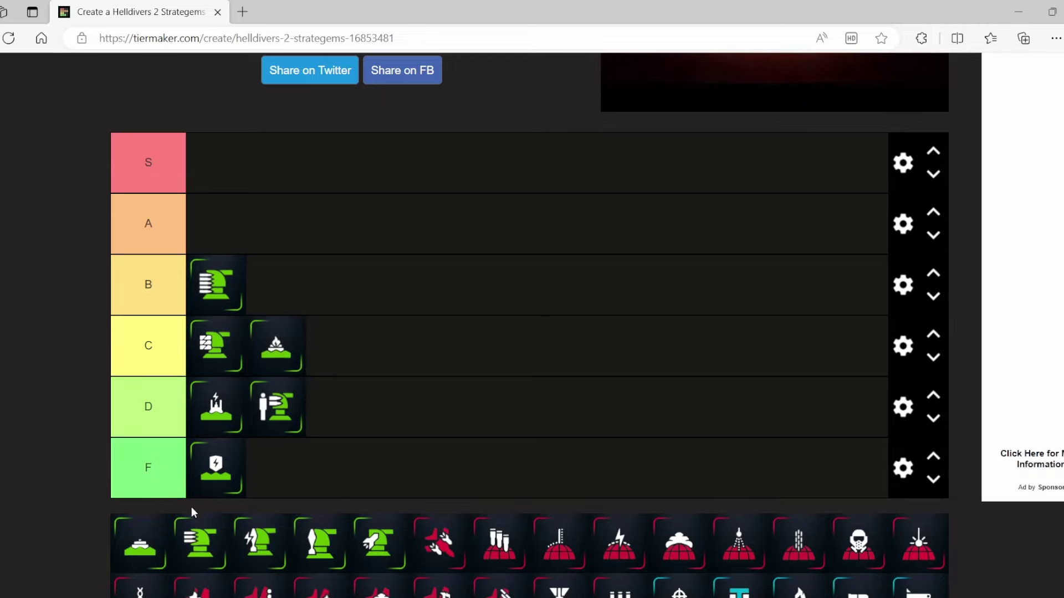
{"action": "left_click_drag", "start_coordinate": [141, 542], "coordinate": [443, 407]}
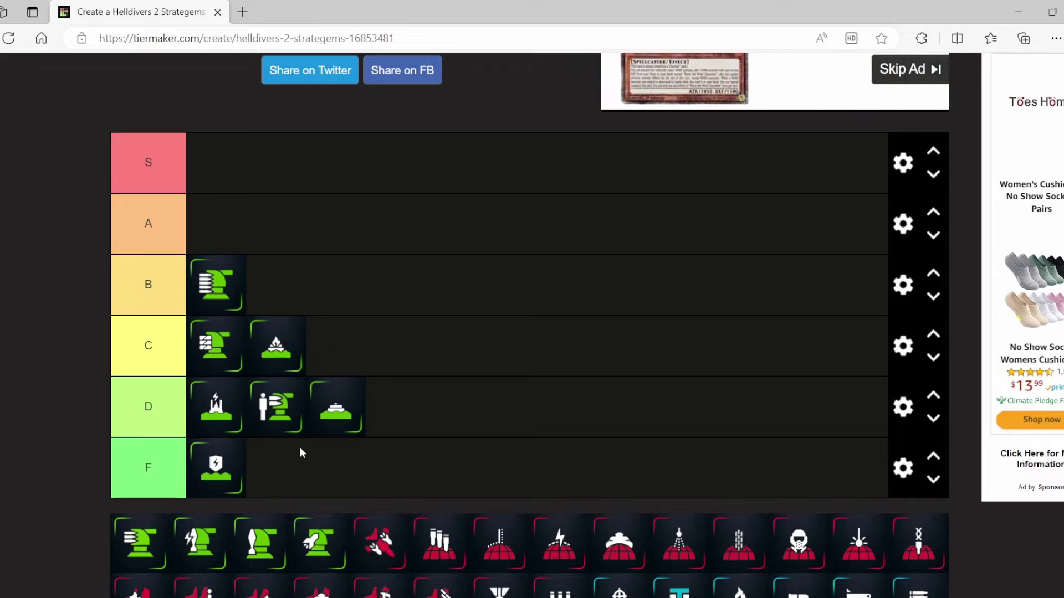
{"action": "left_click_drag", "start_coordinate": [141, 542], "coordinate": [475, 416]}
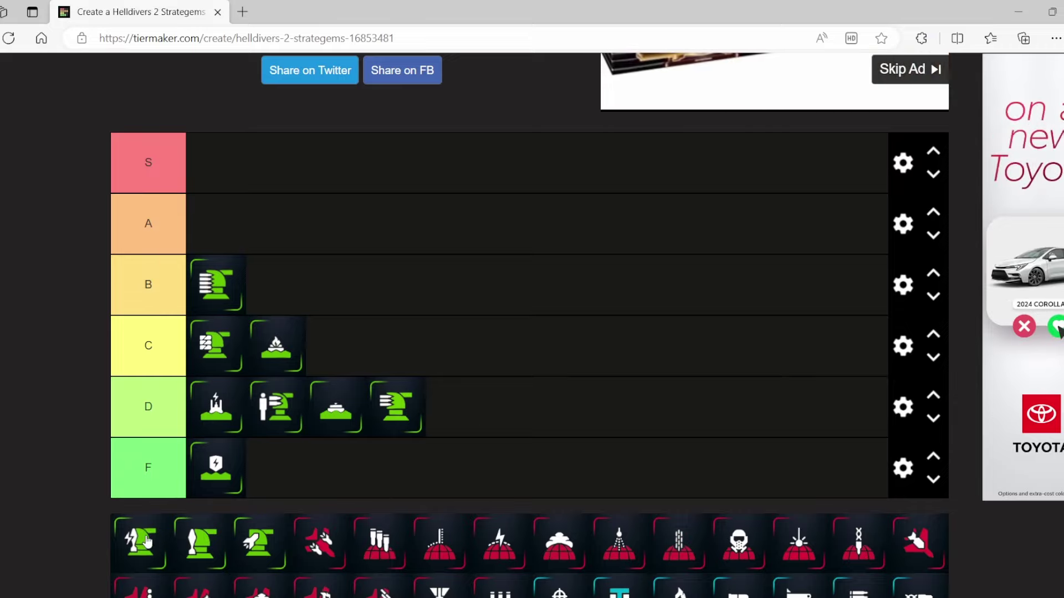
Rank the remaining green turrets: the lightning turret in A, the single-shell turret in S, and the rocket turret in B
{"action": "left_click_drag", "start_coordinate": [140, 543], "coordinate": [343, 215]}
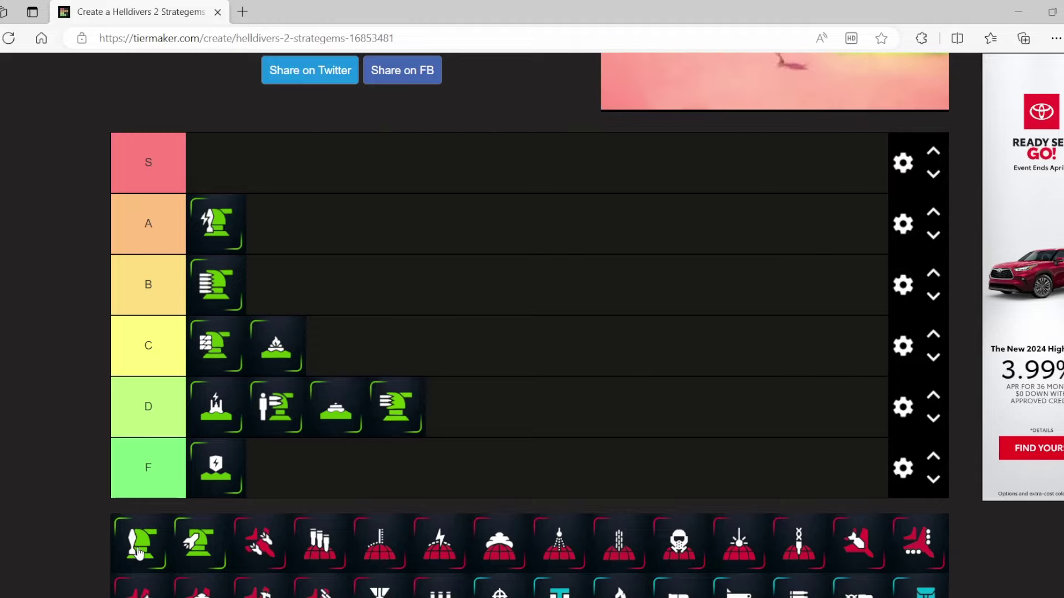
{"action": "left_click_drag", "start_coordinate": [139, 551], "coordinate": [254, 168]}
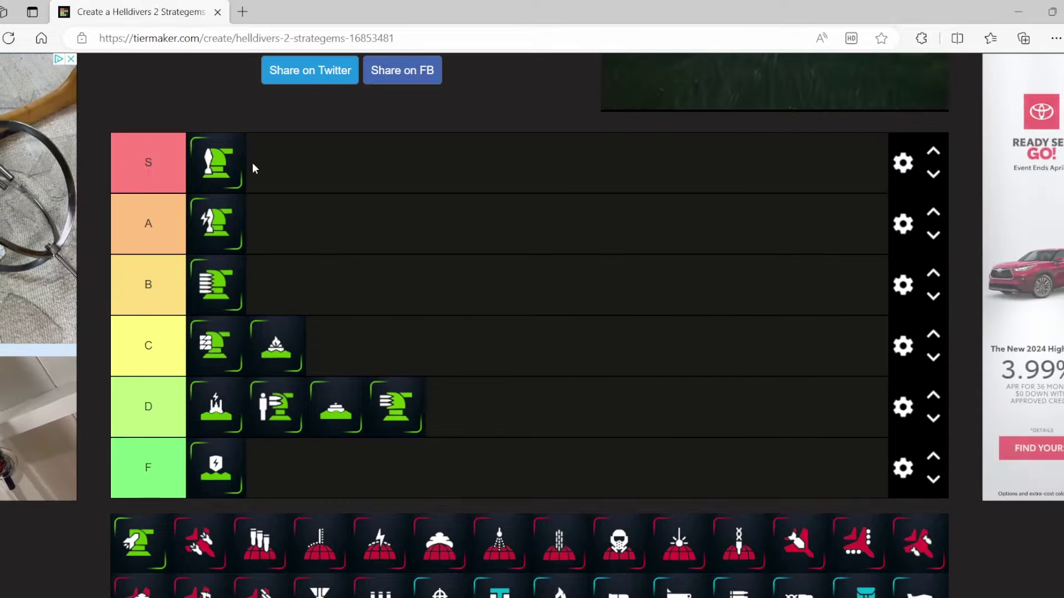
{"action": "left_click_drag", "start_coordinate": [143, 551], "coordinate": [305, 291]}
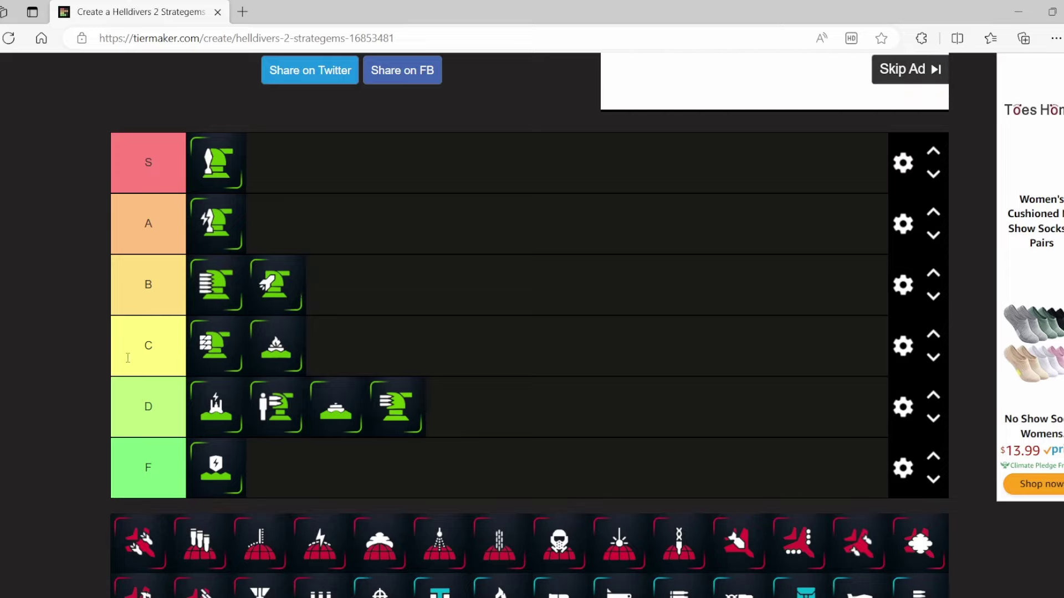
Rank the first red jet and the dotted-line globe in D, the staggered three-shell globe in C, and the lightning globe in B
{"action": "left_click_drag", "start_coordinate": [131, 560], "coordinate": [452, 414]}
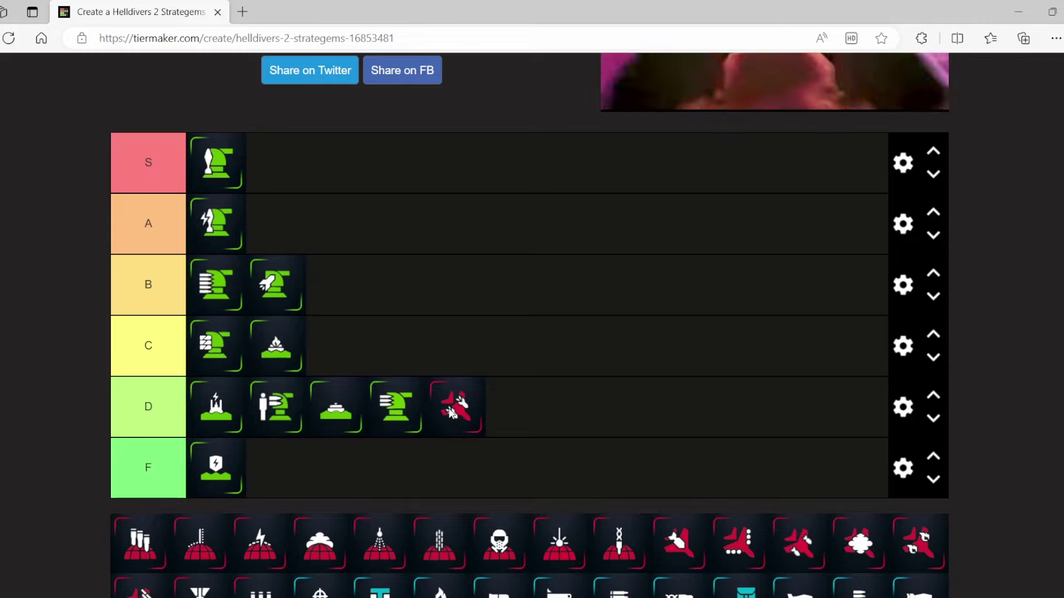
{"action": "left_click_drag", "start_coordinate": [147, 529], "coordinate": [319, 359]}
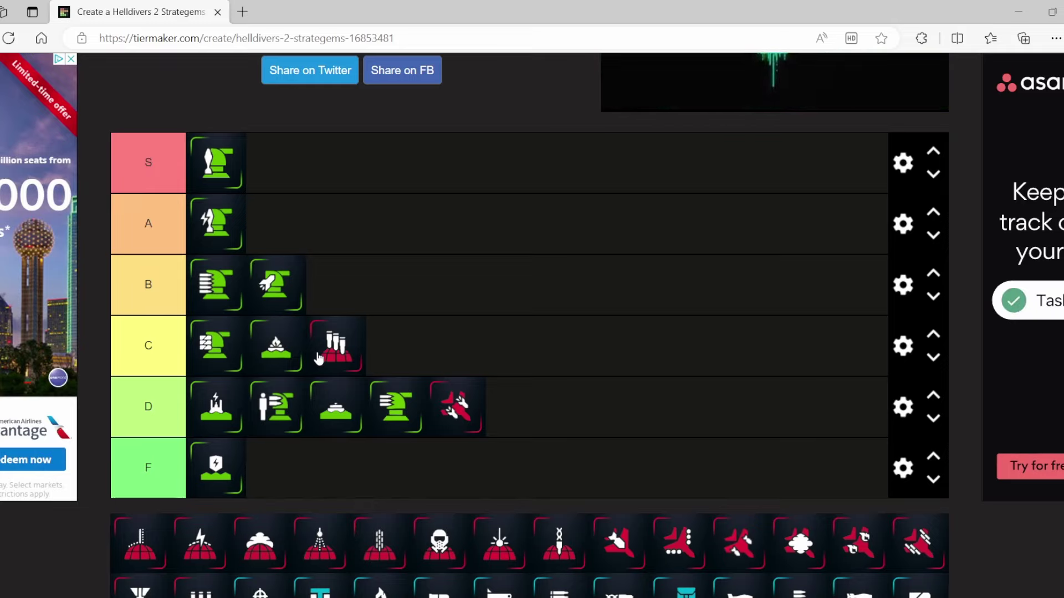
{"action": "left_click_drag", "start_coordinate": [140, 543], "coordinate": [589, 420]}
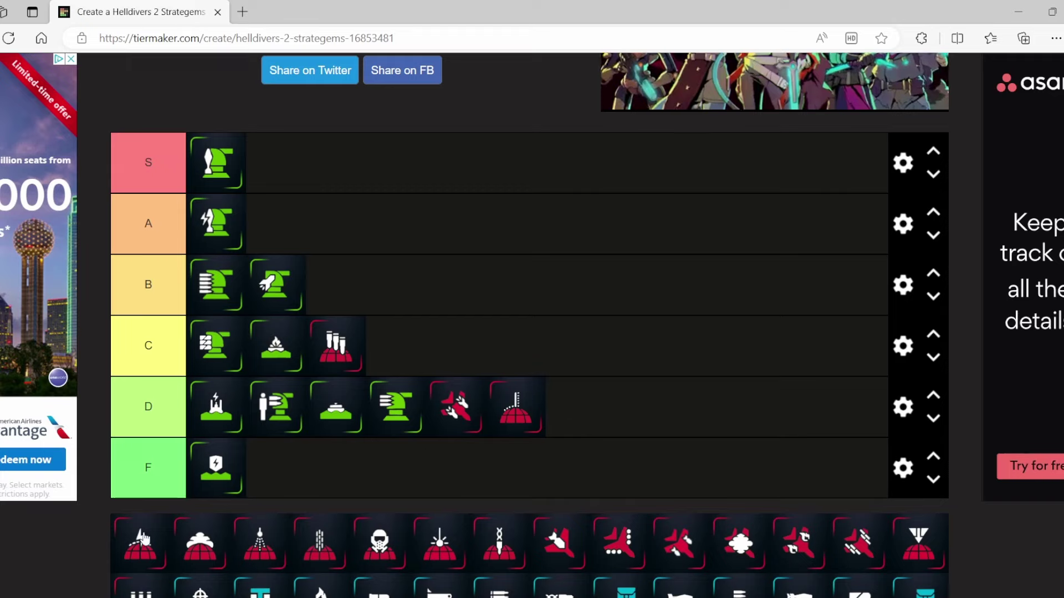
{"action": "left_click_drag", "start_coordinate": [143, 538], "coordinate": [417, 270]}
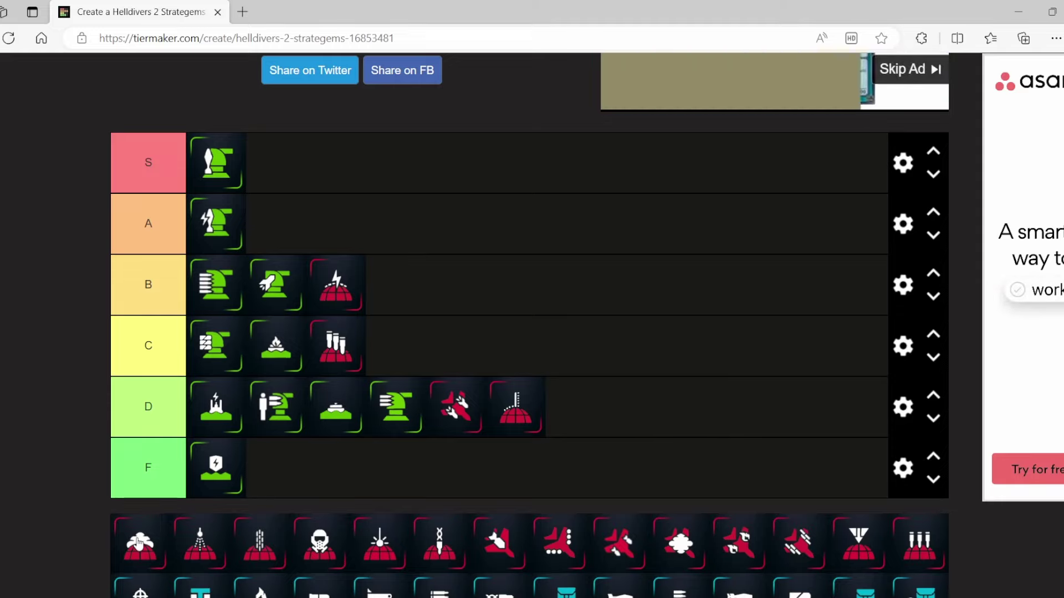
Rank the red smoke-cloud and spreading-burst globes in C, the vertical-streams globe in D, and the gas-mask globe in F
{"action": "left_click_drag", "start_coordinate": [139, 541], "coordinate": [472, 338]}
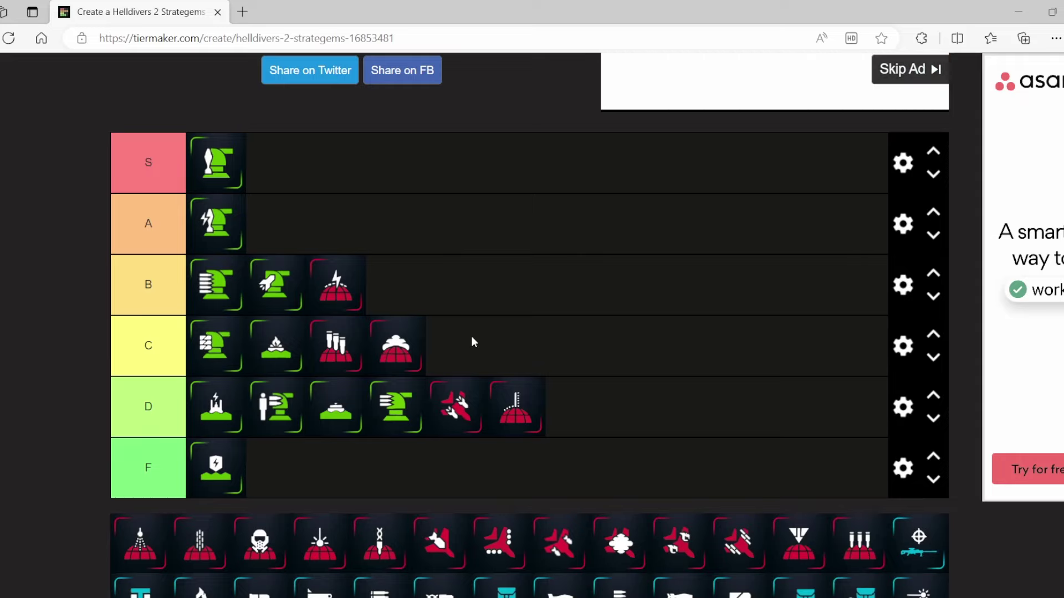
{"action": "left_click_drag", "start_coordinate": [136, 547], "coordinate": [599, 354]}
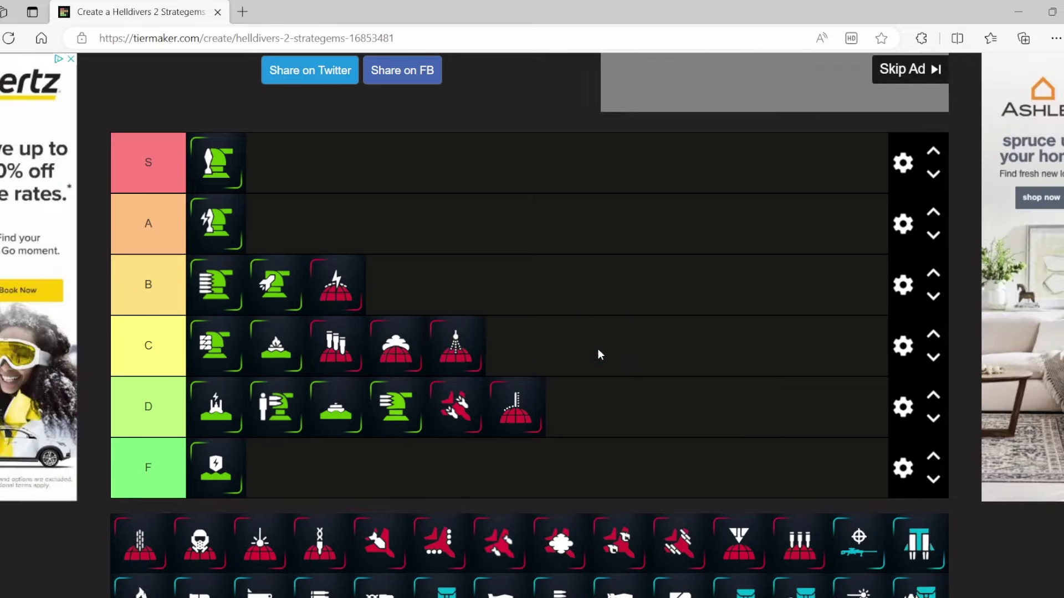
{"action": "left_click_drag", "start_coordinate": [137, 550], "coordinate": [624, 416]}
{"action": "left_click_drag", "start_coordinate": [133, 543], "coordinate": [314, 453]}
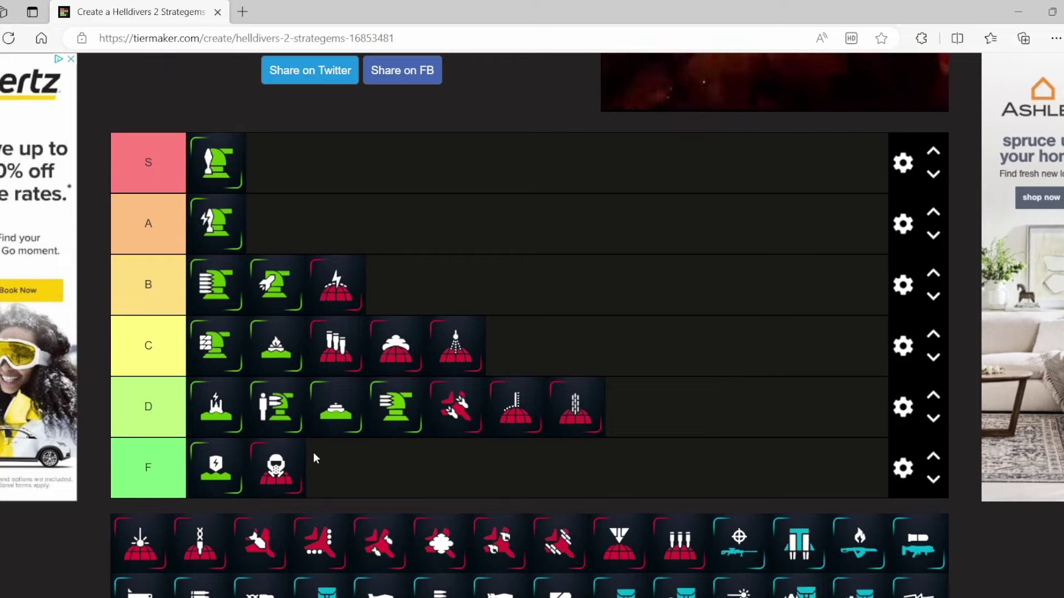
Rank the red laser globe and the single-bomb jet in S, and the twisted-projectile globe in A
{"action": "left_click_drag", "start_coordinate": [135, 551], "coordinate": [325, 165]}
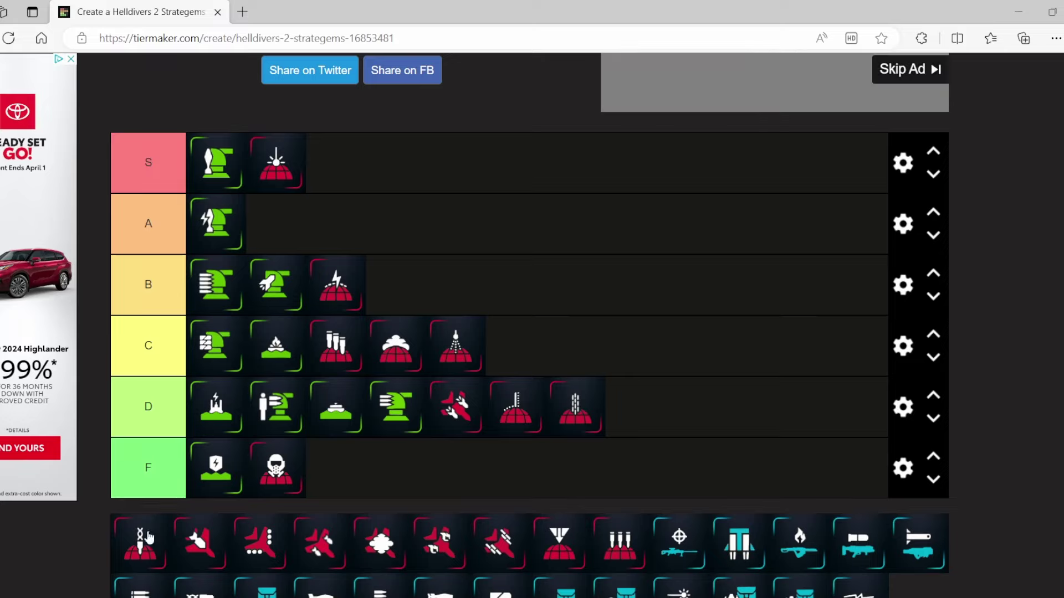
{"action": "left_click_drag", "start_coordinate": [149, 532], "coordinate": [416, 213]}
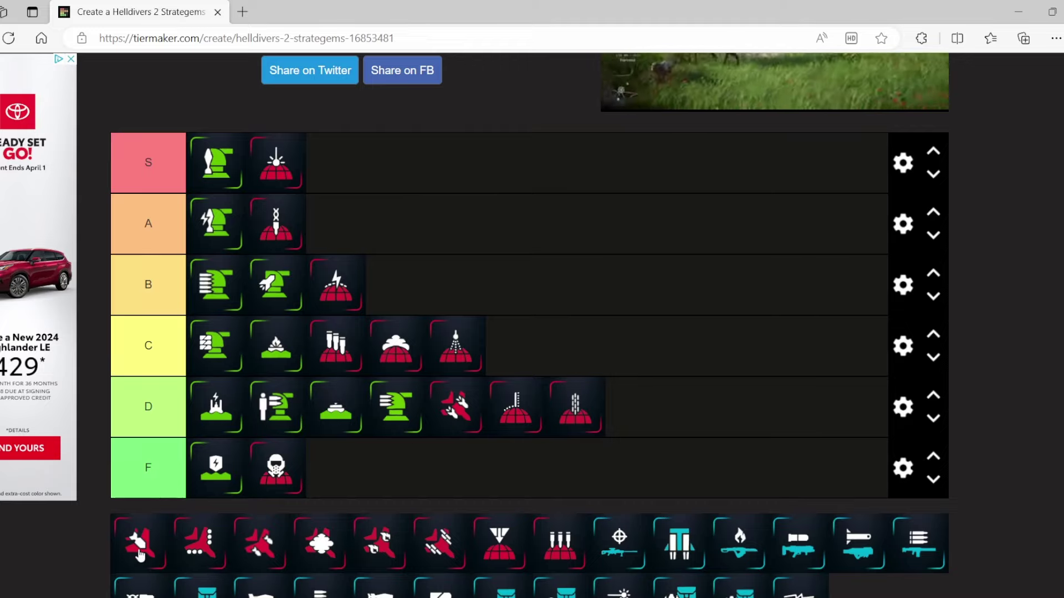
{"action": "left_click_drag", "start_coordinate": [140, 555], "coordinate": [353, 176]}
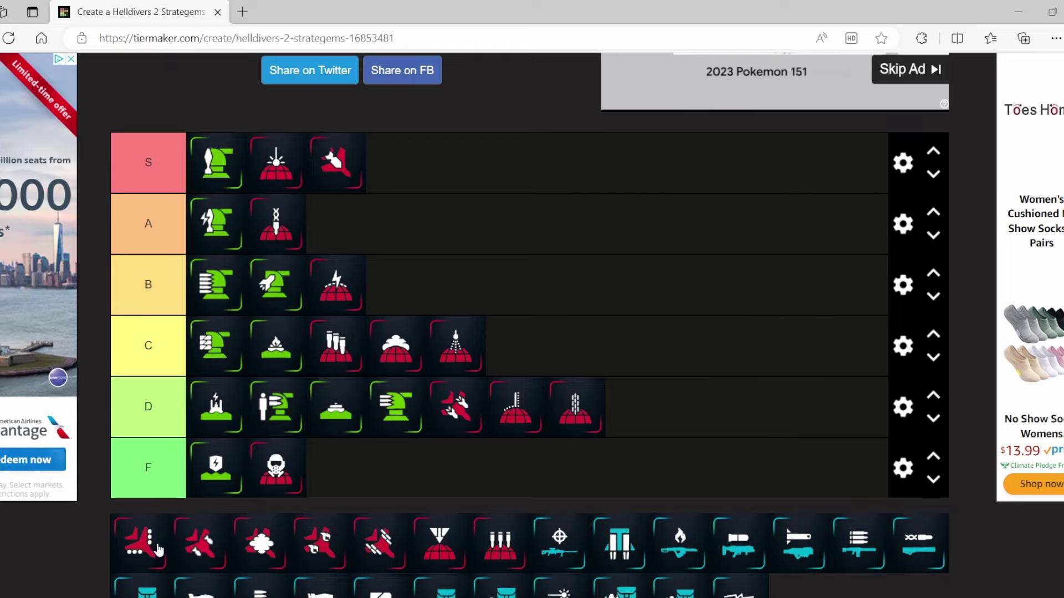
Rank the red dotted-line jet and the jet after it in D, and the smoke-cloud jet and the jet following it in C
{"action": "left_click_drag", "start_coordinate": [140, 541], "coordinate": [713, 408]}
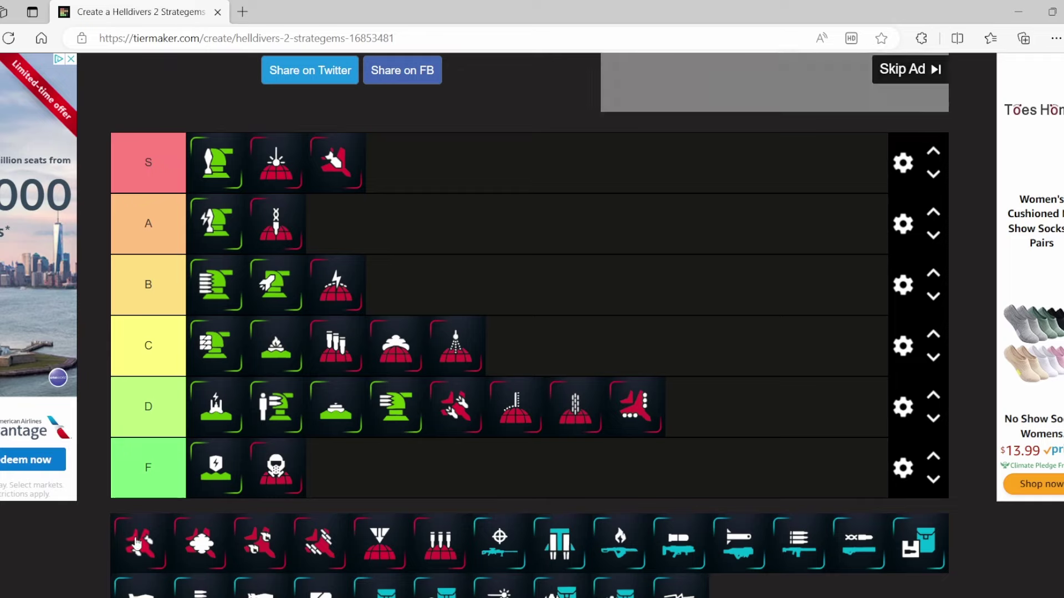
{"action": "left_click_drag", "start_coordinate": [137, 545], "coordinate": [741, 408]}
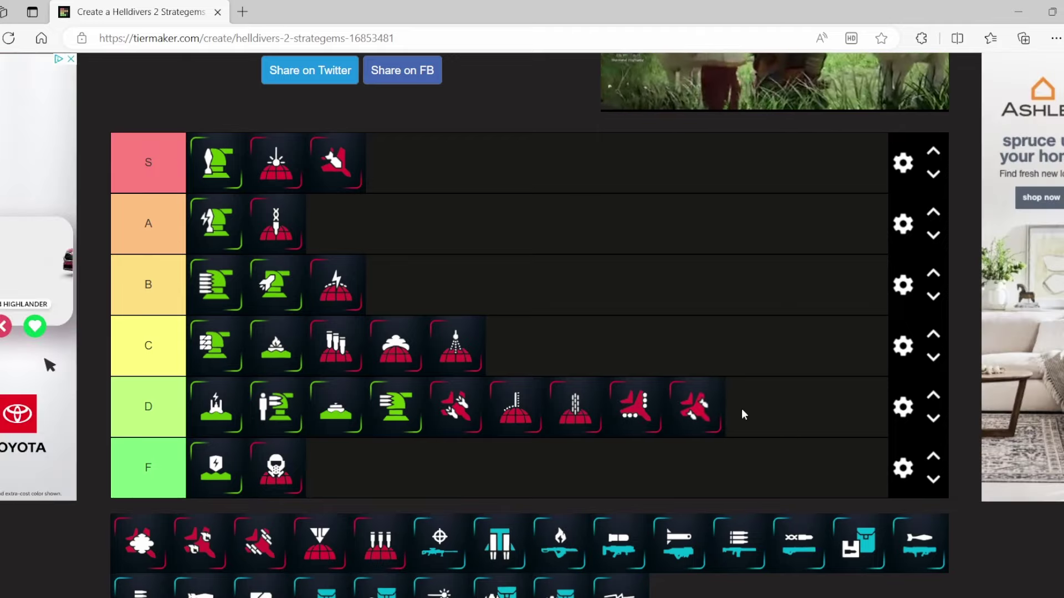
{"action": "left_click_drag", "start_coordinate": [167, 544], "coordinate": [523, 355]}
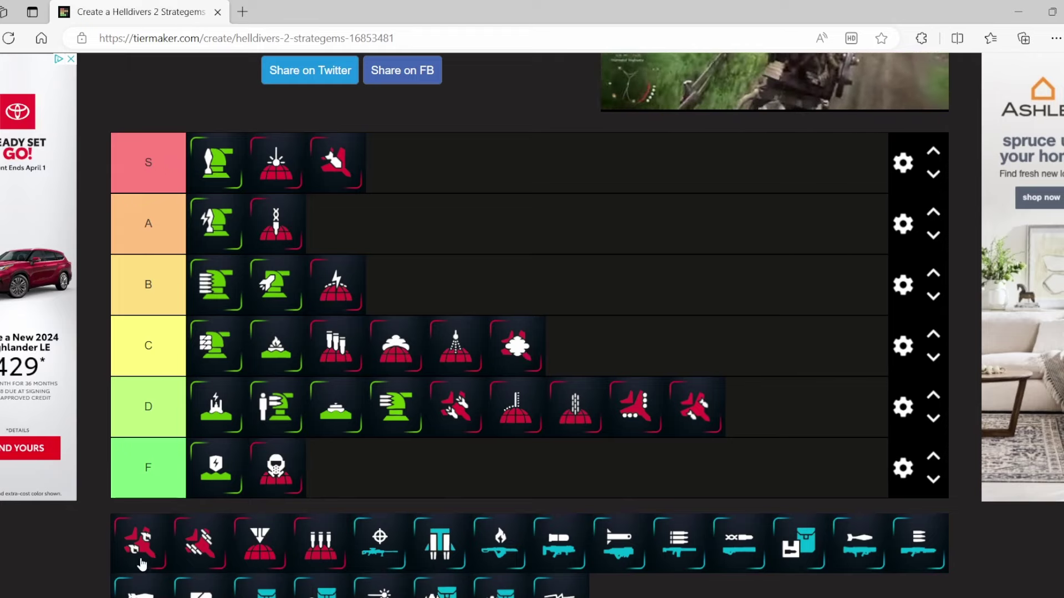
{"action": "left_click_drag", "start_coordinate": [141, 561], "coordinate": [681, 353]}
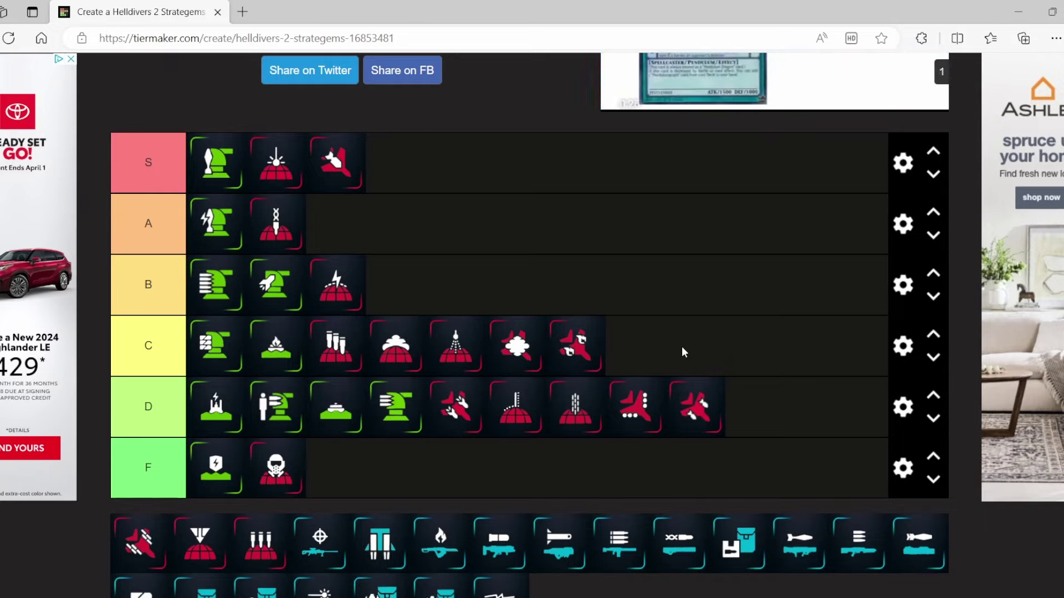
Rank the last red jet and the even three-shell globe in F, and the converging-beams globe in D
{"action": "left_click_drag", "start_coordinate": [160, 538], "coordinate": [525, 468]}
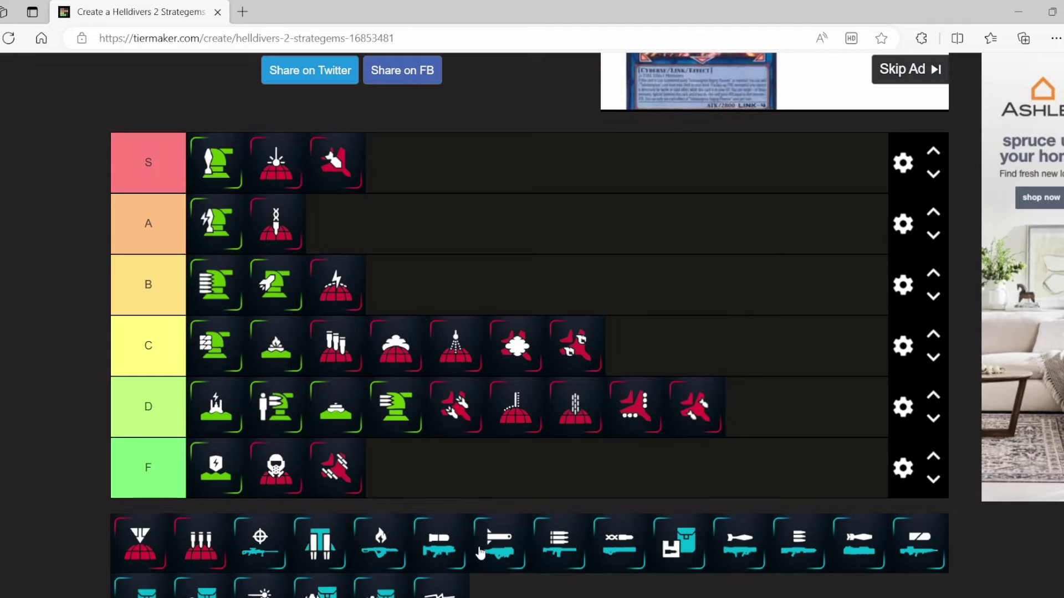
{"action": "left_click_drag", "start_coordinate": [201, 543], "coordinate": [451, 461]}
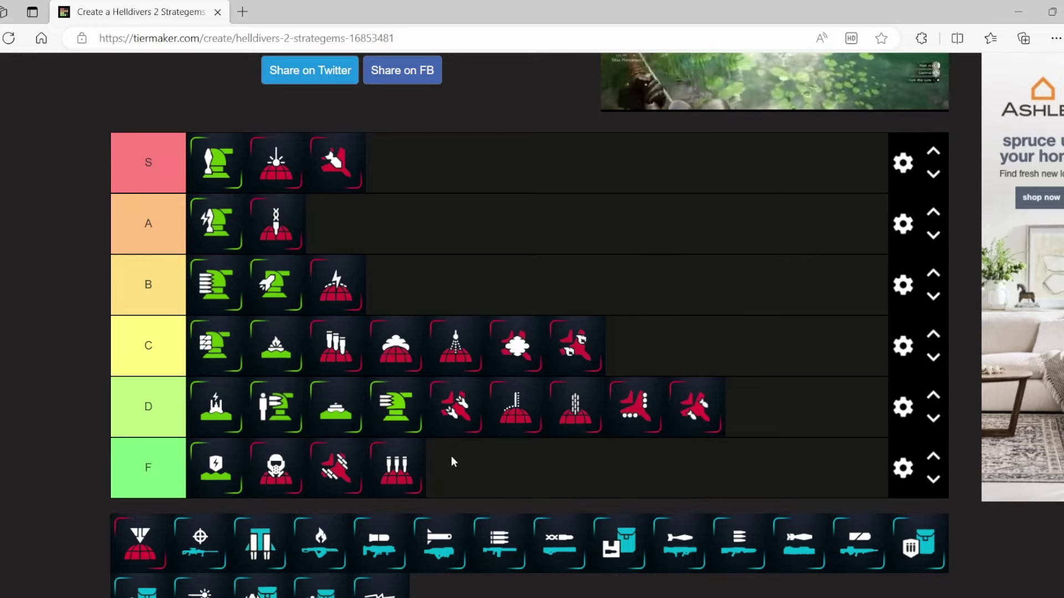
{"action": "left_click_drag", "start_coordinate": [145, 546], "coordinate": [798, 414]}
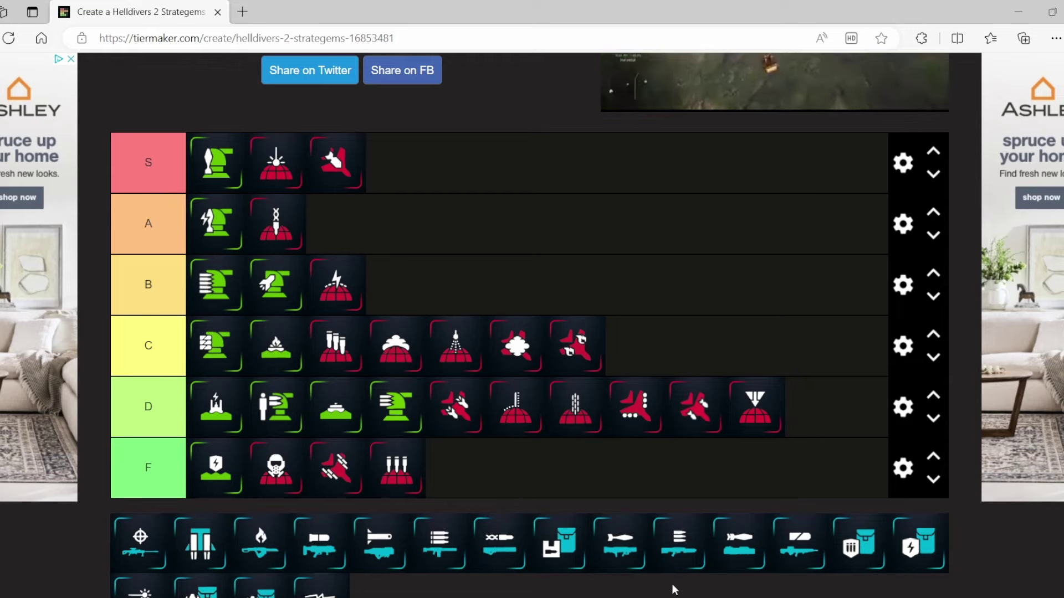
Rank the blue crosshair rifle and the jump pack in C, and the flame weapon and the thick-round weapon in A
{"action": "left_click_drag", "start_coordinate": [159, 549], "coordinate": [706, 349]}
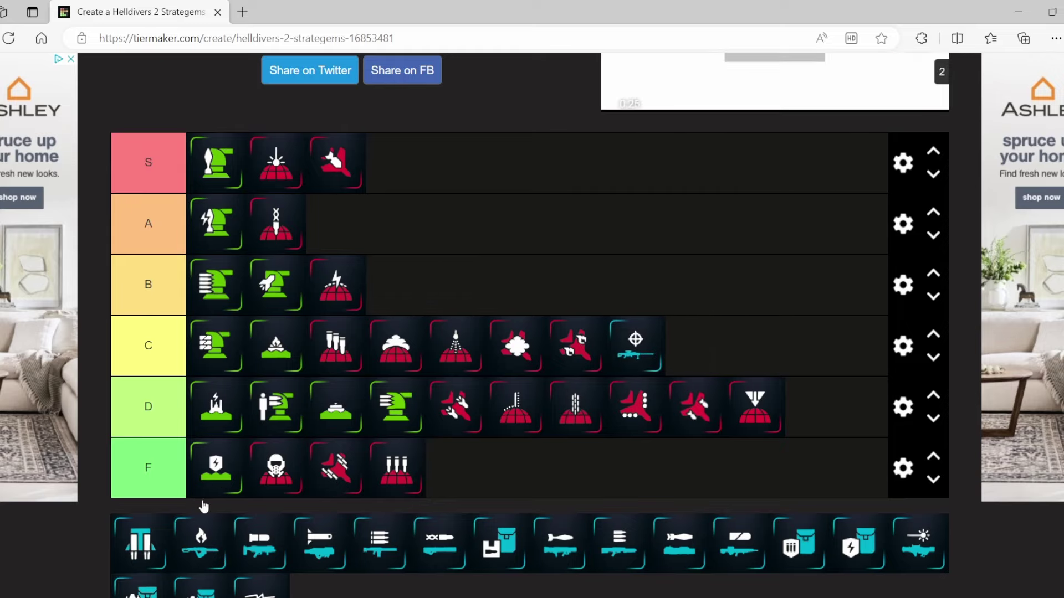
{"action": "left_click_drag", "start_coordinate": [145, 537], "coordinate": [683, 364]}
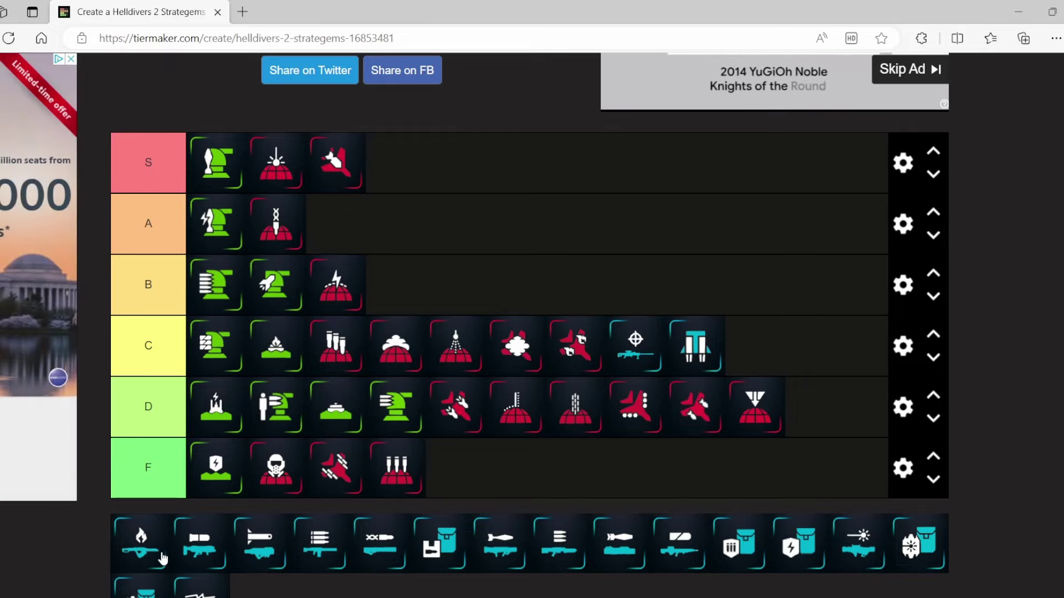
{"action": "left_click_drag", "start_coordinate": [141, 540], "coordinate": [463, 232]}
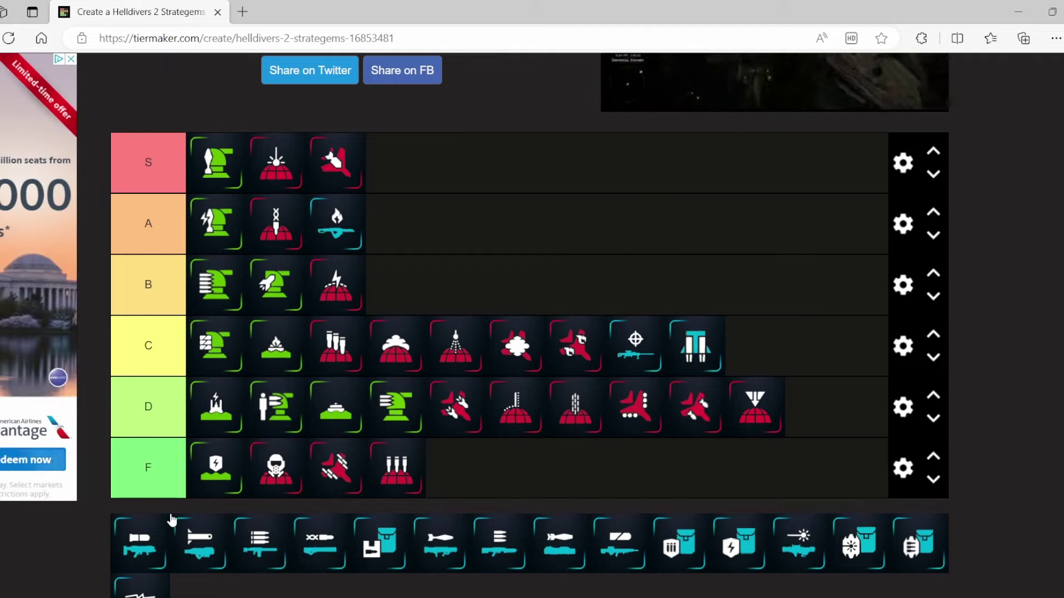
{"action": "left_click_drag", "start_coordinate": [154, 534], "coordinate": [469, 221]}
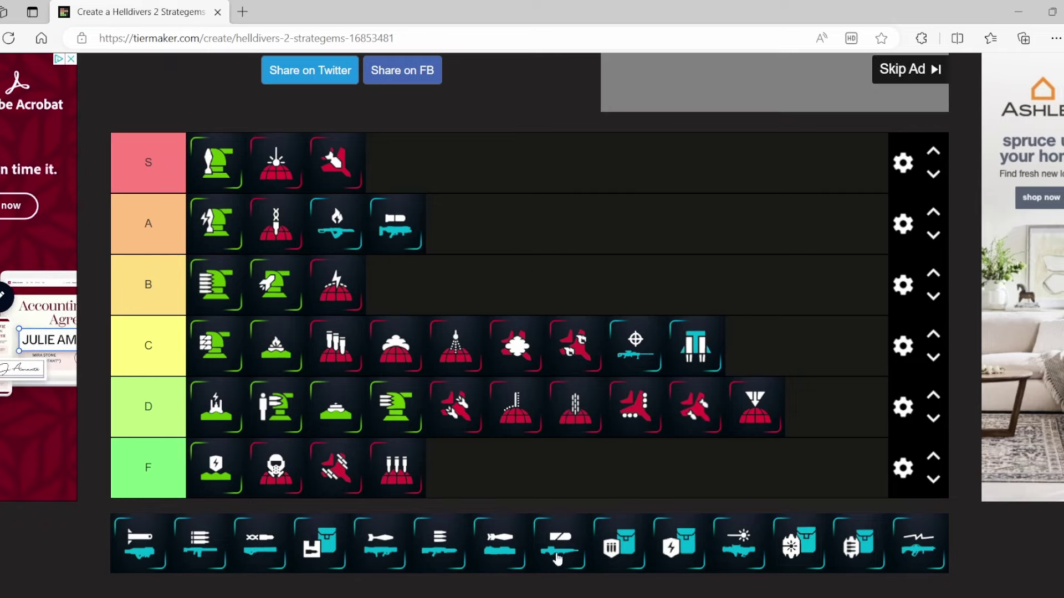
Rank the blue slanted-round rifle and the large-missile launcher in C, and the twisted-projectile weapon in S
{"action": "left_click_drag", "start_coordinate": [558, 559], "coordinate": [776, 347]}
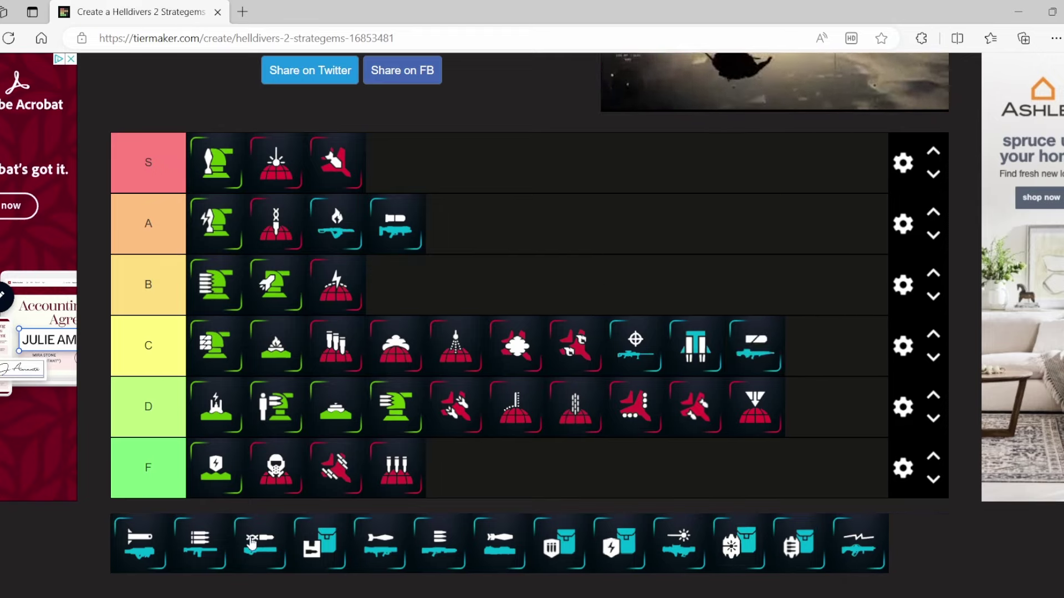
{"action": "left_click_drag", "start_coordinate": [251, 543], "coordinate": [394, 149]}
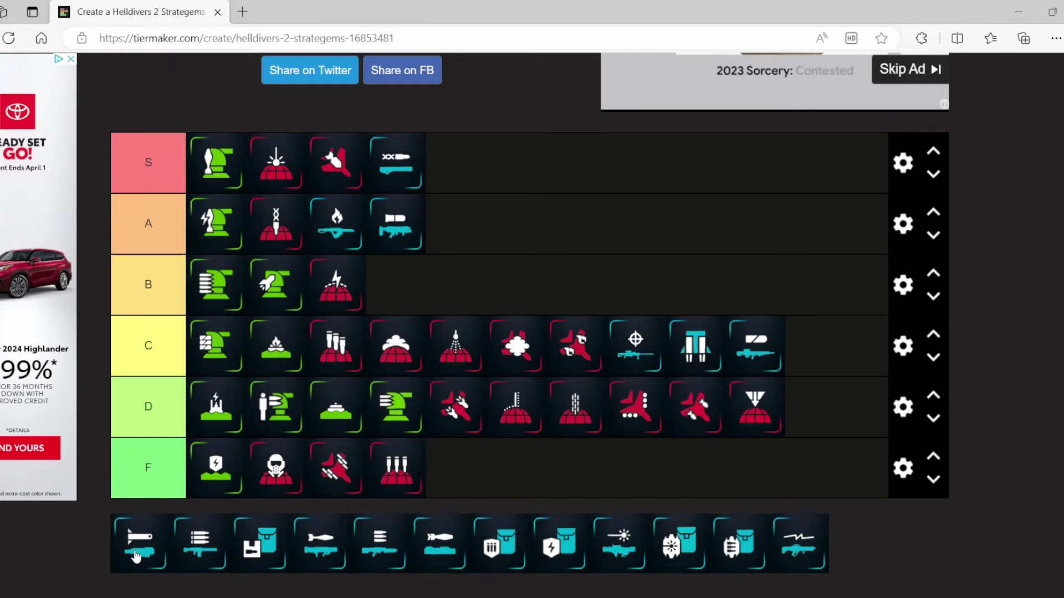
{"action": "left_click_drag", "start_coordinate": [136, 555], "coordinate": [816, 348]}
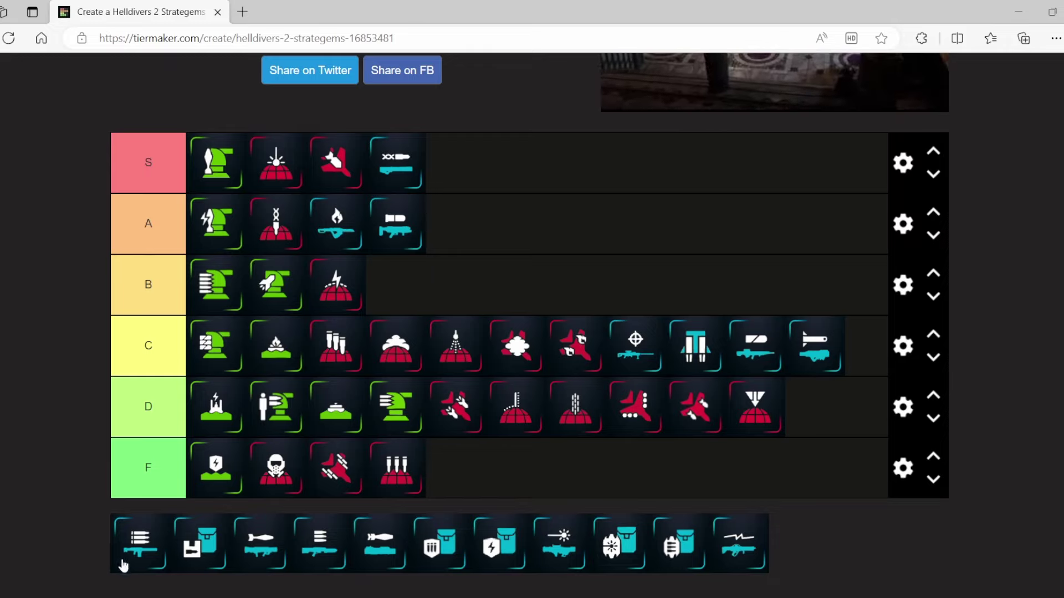
Rank the blue weapon with the four-round stack in C and the blue weapon with the three-round stack in D
{"action": "left_click_drag", "start_coordinate": [129, 558], "coordinate": [813, 423]}
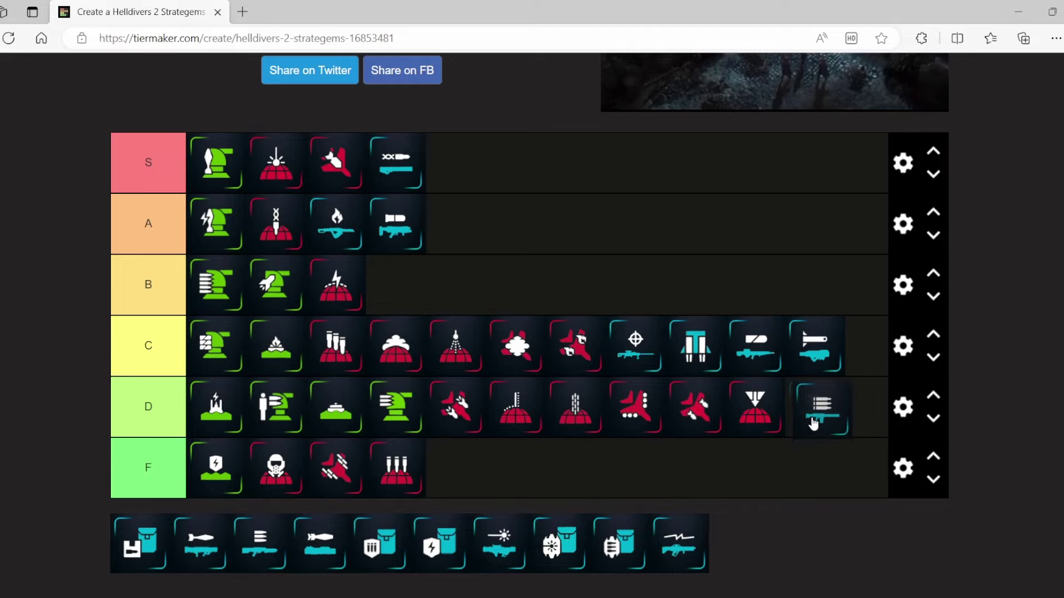
{"action": "left_click_drag", "start_coordinate": [814, 422], "coordinate": [851, 377]}
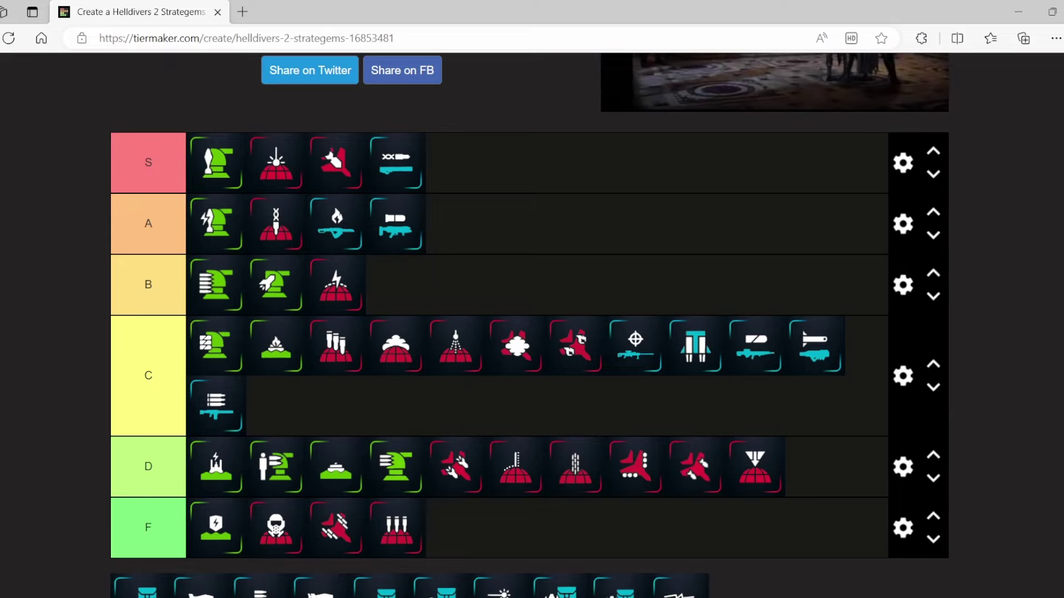
{"action": "left_click_drag", "start_coordinate": [321, 588], "coordinate": [847, 469]}
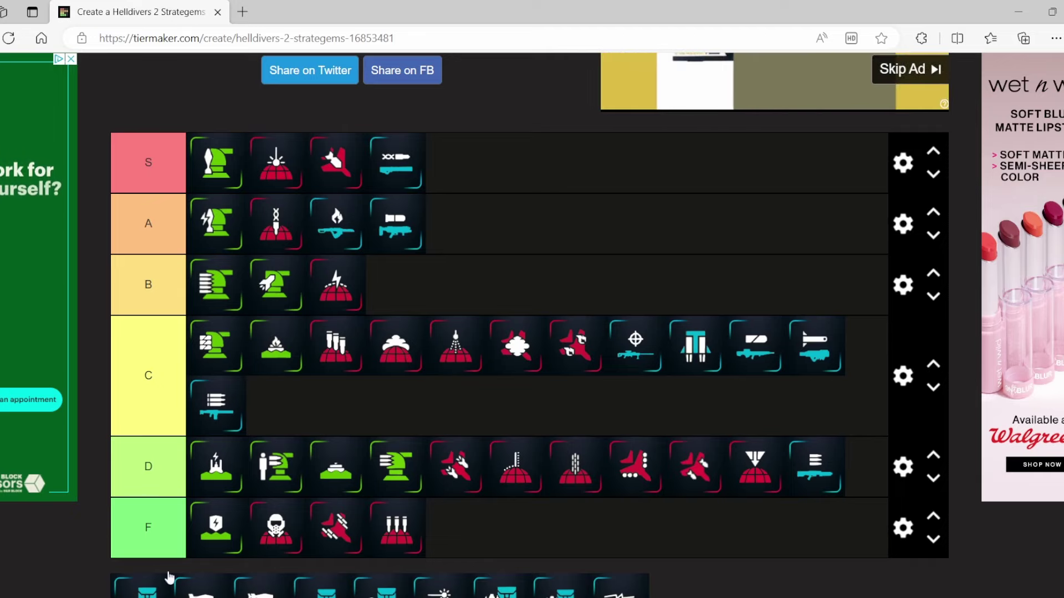
Rank the supply-box backpack and the laser-beam weapon in A, and the blue launcher with the small slim missile in C
{"action": "left_click_drag", "start_coordinate": [146, 589], "coordinate": [513, 235]}
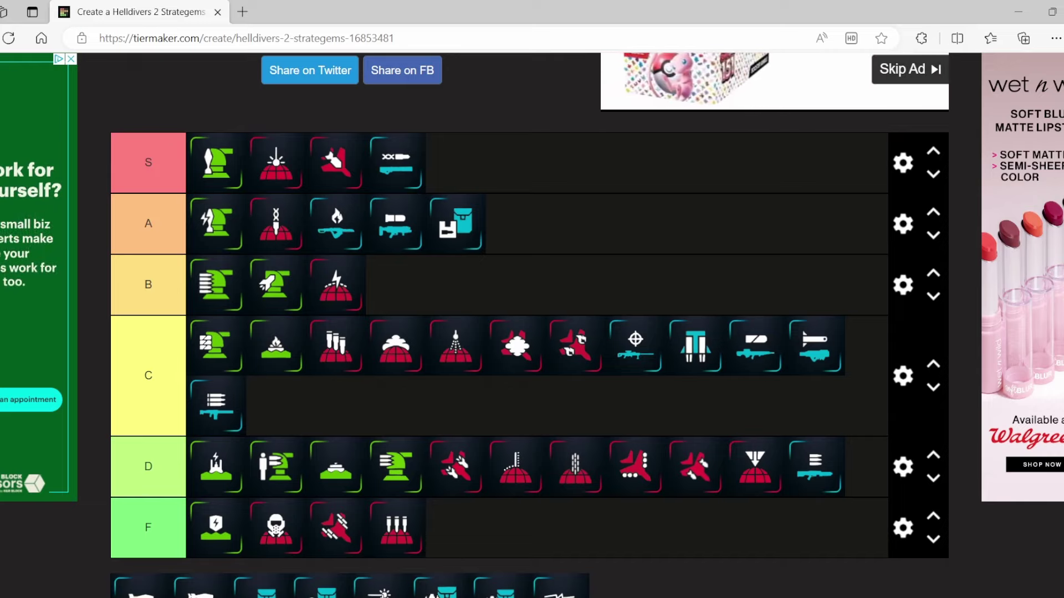
{"action": "left_click_drag", "start_coordinate": [560, 588], "coordinate": [573, 220]}
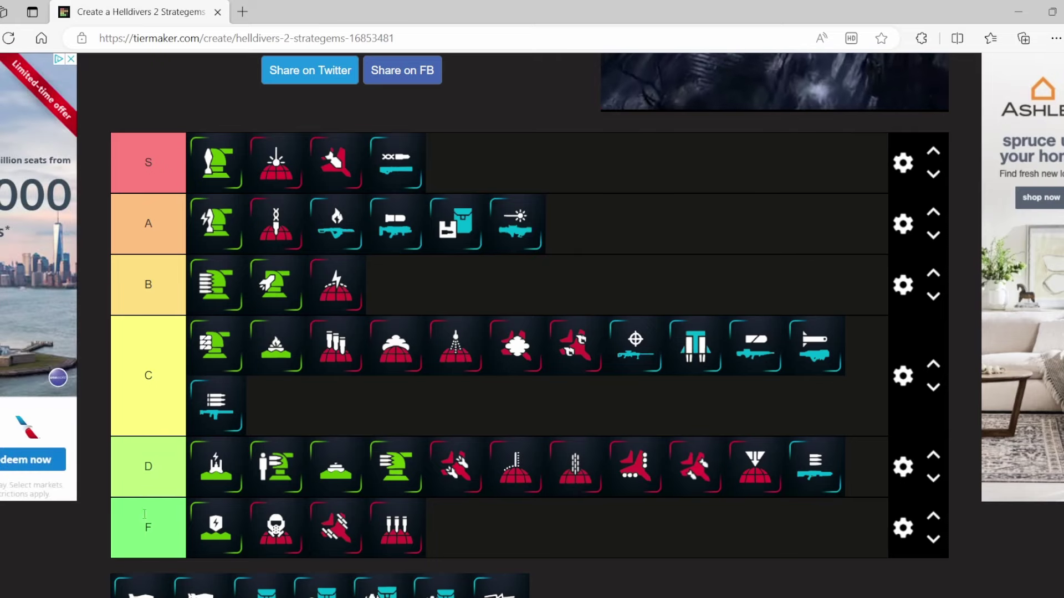
{"action": "left_click_drag", "start_coordinate": [156, 593], "coordinate": [316, 420]}
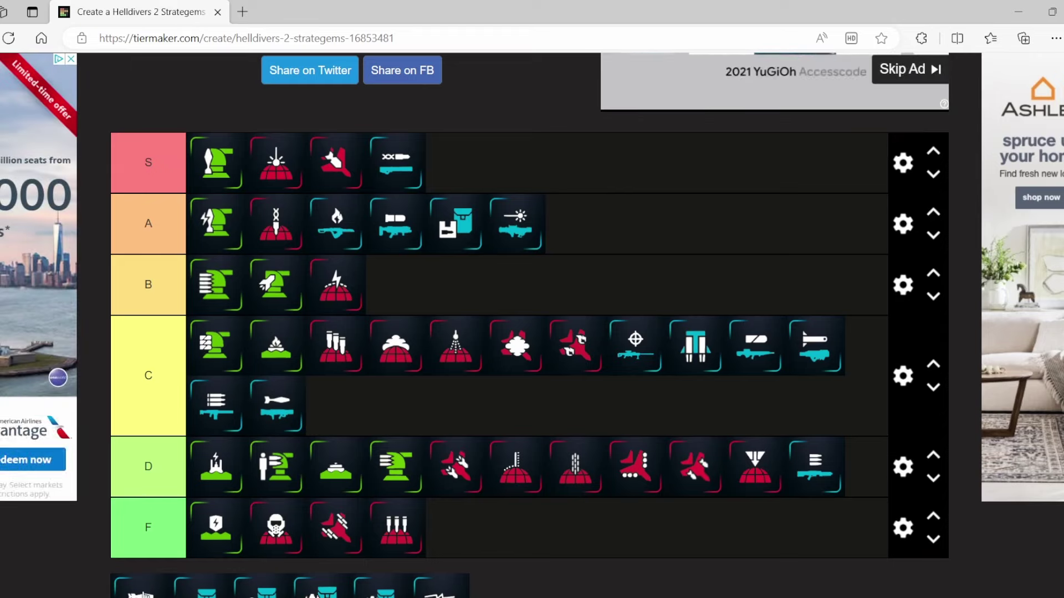
Rank the remaining blue missile weapon in S, the backpack with the three-bar shield in F, and the lightning-shield backpack in B
{"action": "left_click_drag", "start_coordinate": [143, 592], "coordinate": [467, 144]}
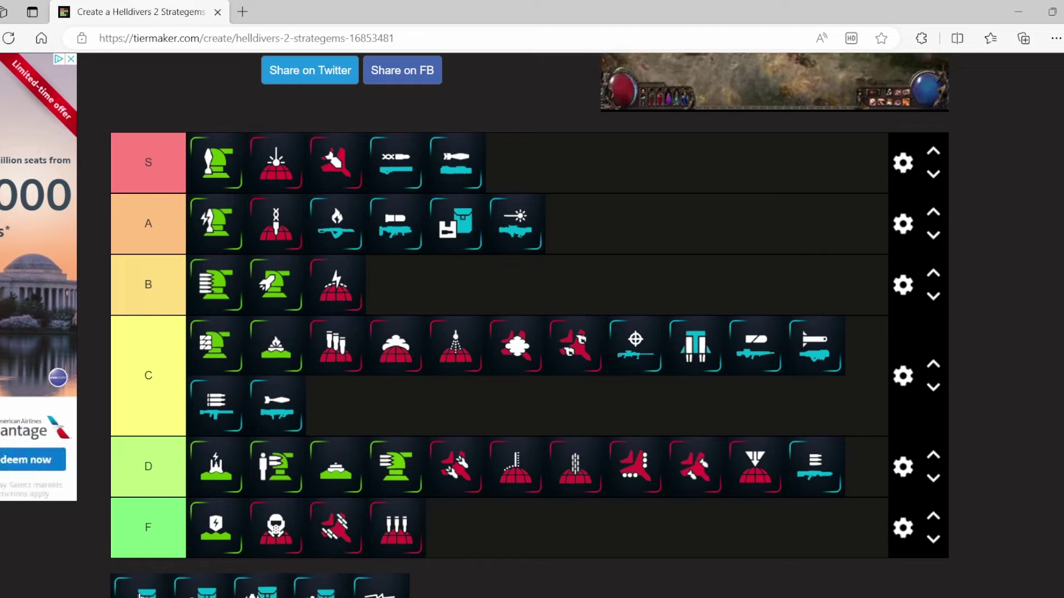
{"action": "left_click_drag", "start_coordinate": [140, 594], "coordinate": [516, 530]}
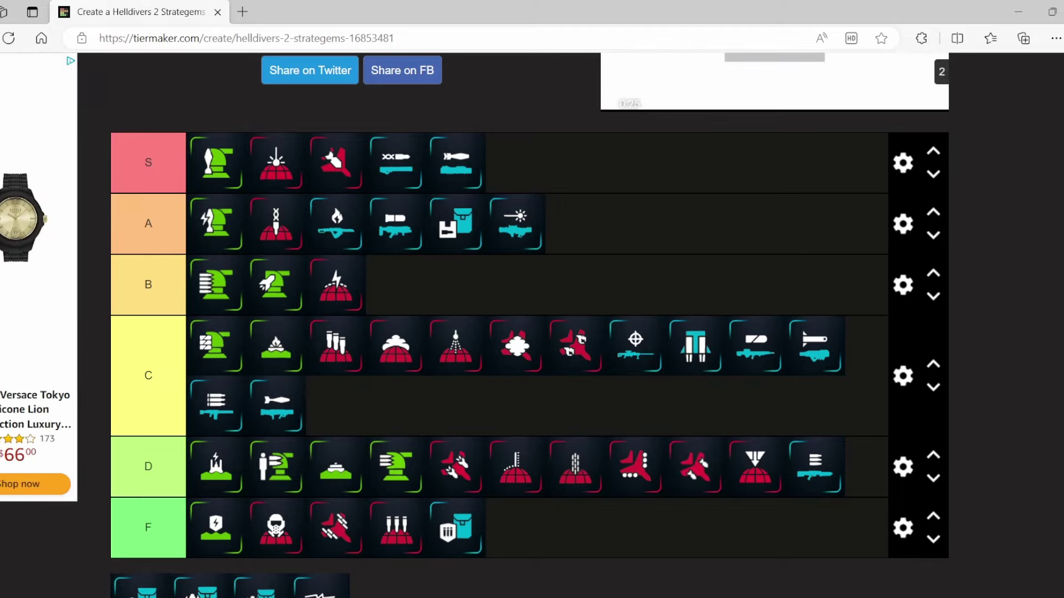
{"action": "left_click_drag", "start_coordinate": [321, 589], "coordinate": [414, 296]}
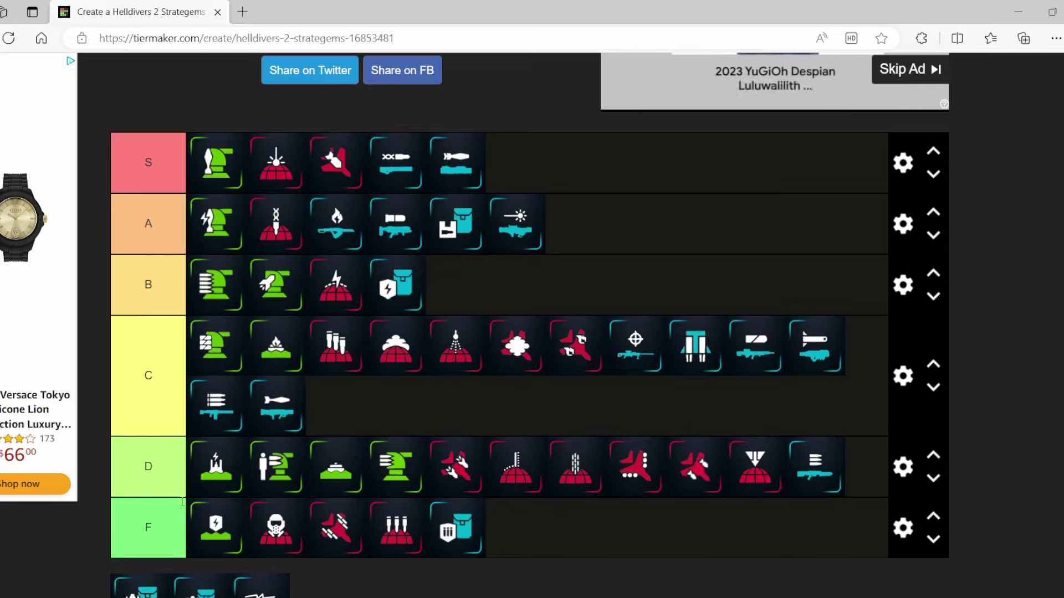
Rank the starburst-drone backpack and the blue lightning-bolt weapon in B, and the stacked-round drone backpack in D
{"action": "left_click_drag", "start_coordinate": [201, 587], "coordinate": [549, 290]}
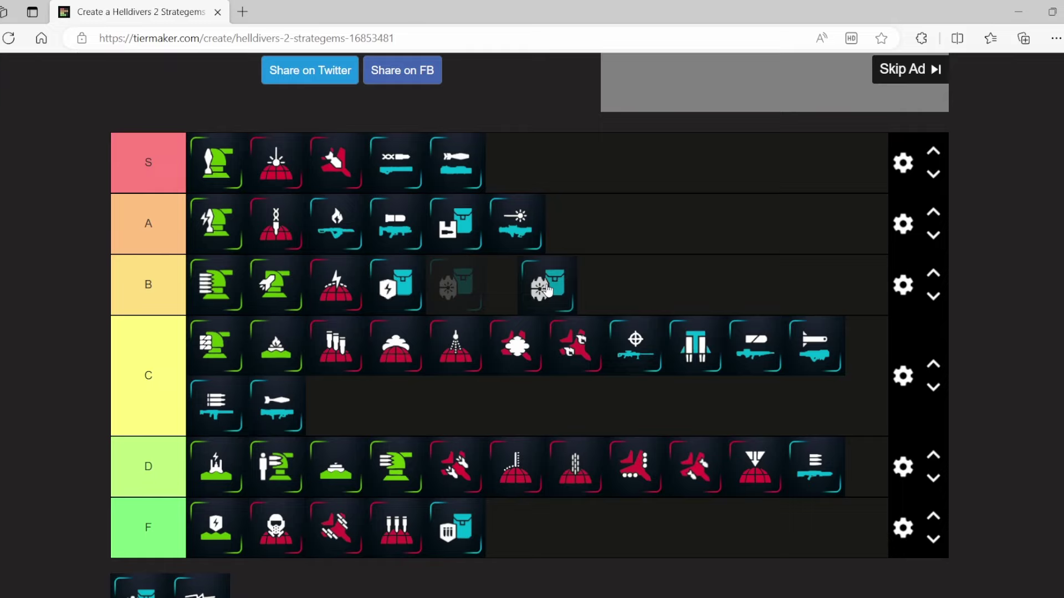
{"action": "left_click_drag", "start_coordinate": [547, 289], "coordinate": [547, 287]}
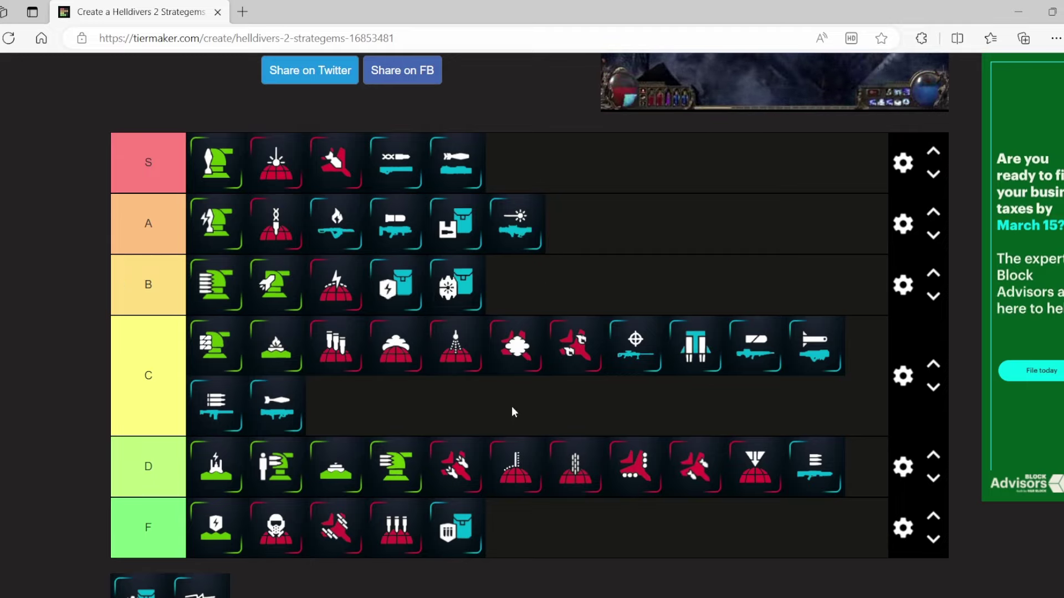
{"action": "left_click_drag", "start_coordinate": [145, 587], "coordinate": [871, 498]}
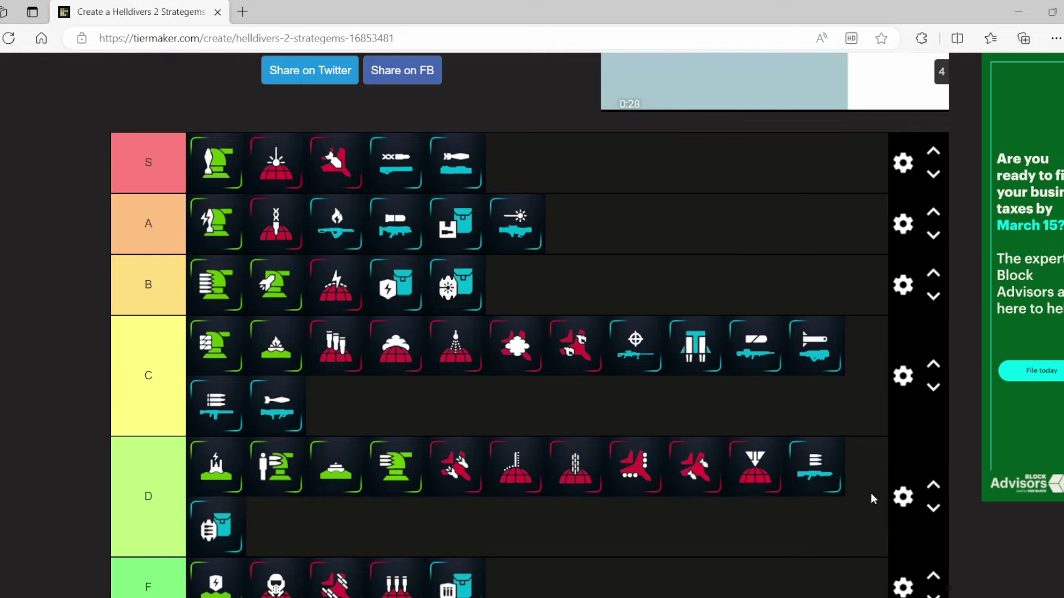
{"action": "scroll", "coordinate": [870, 494], "scroll_direction": "down", "scroll_amount": 1}
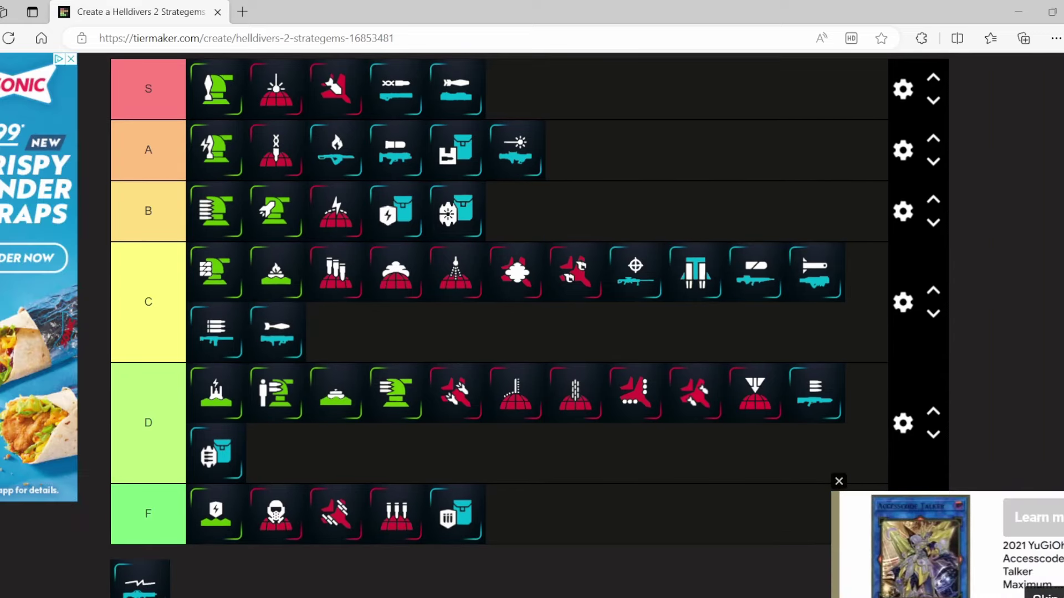
{"action": "left_click_drag", "start_coordinate": [161, 588], "coordinate": [542, 225]}
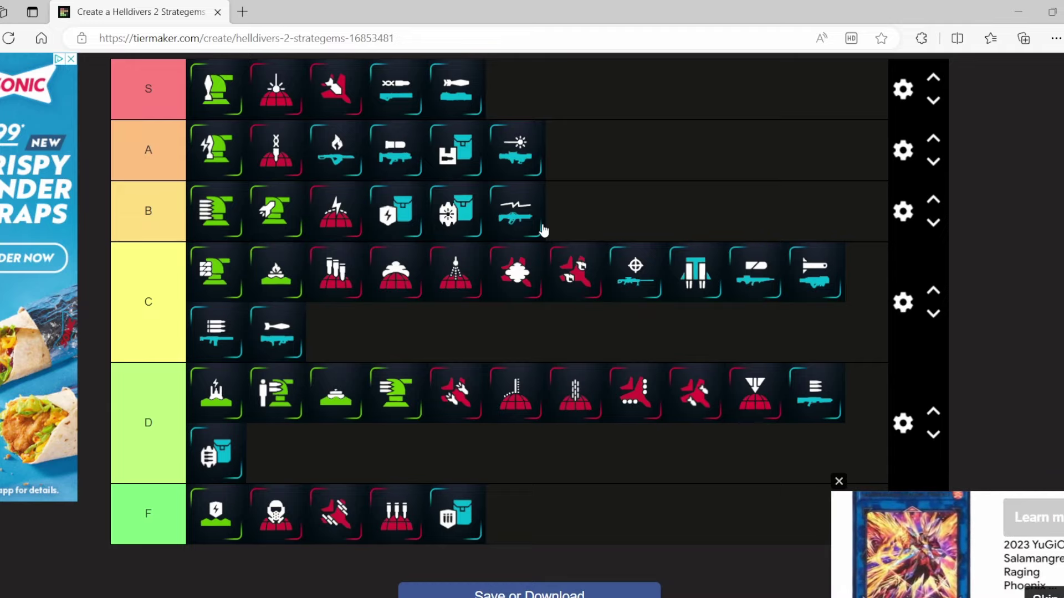
{"action": "scroll", "coordinate": [543, 230], "scroll_direction": "up", "scroll_amount": 1}
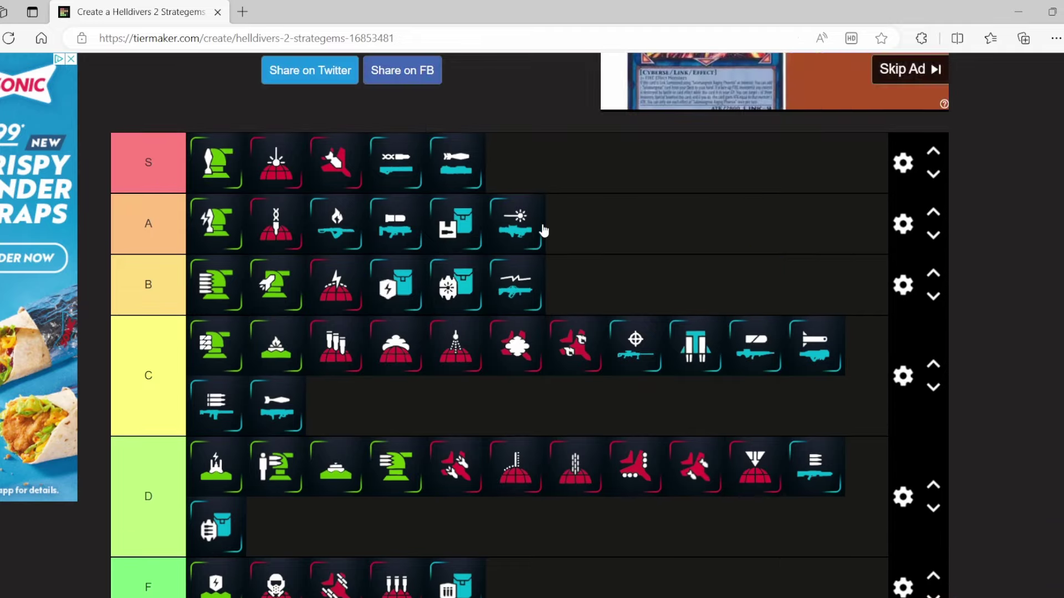